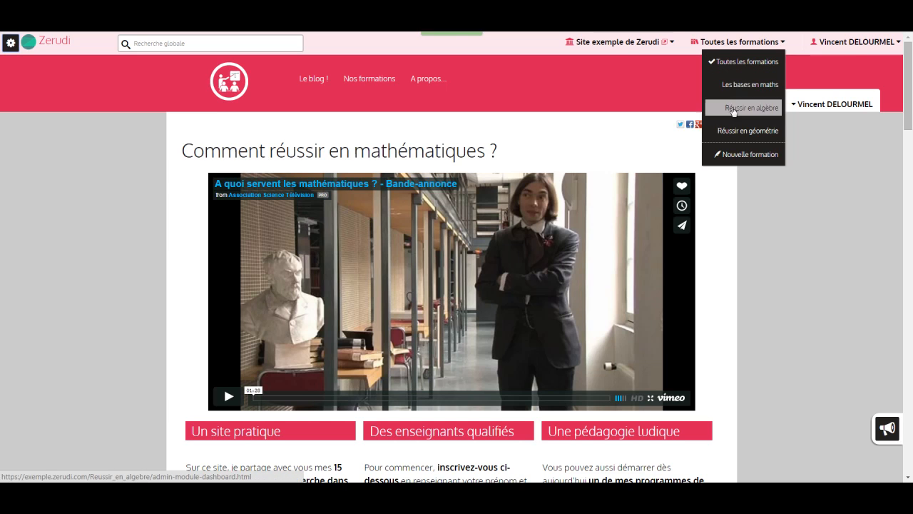
- Open the list of pedagogical activities for the course "Les bases en maths"
{"action": "left_click", "coordinate": [733, 85]}
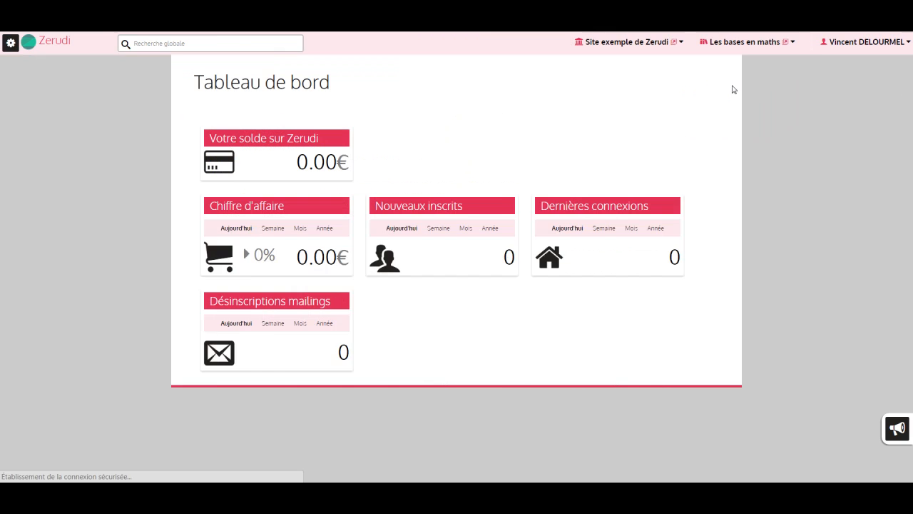
{"action": "left_click", "coordinate": [20, 190]}
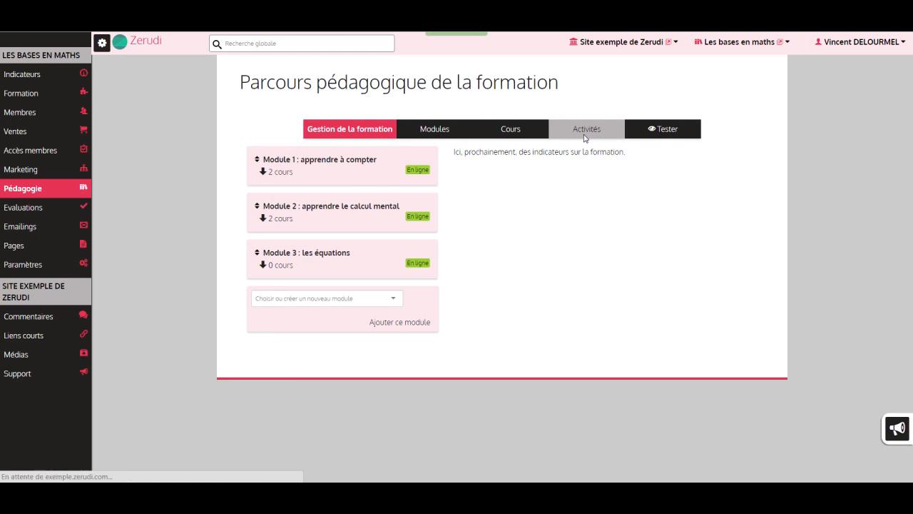
{"action": "left_click", "coordinate": [585, 137]}
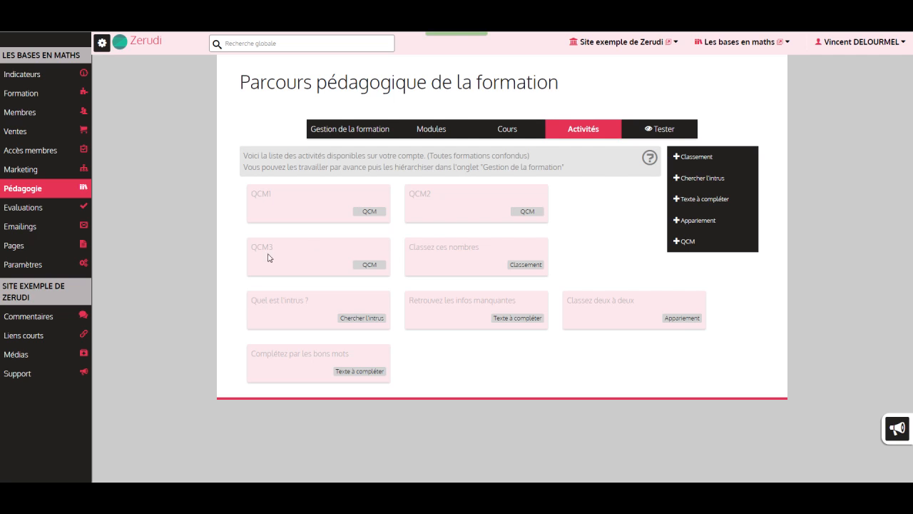
- Switch to the course "Réussir en algèbre" and view its list of pedagogical activities
{"action": "left_click", "coordinate": [742, 41]}
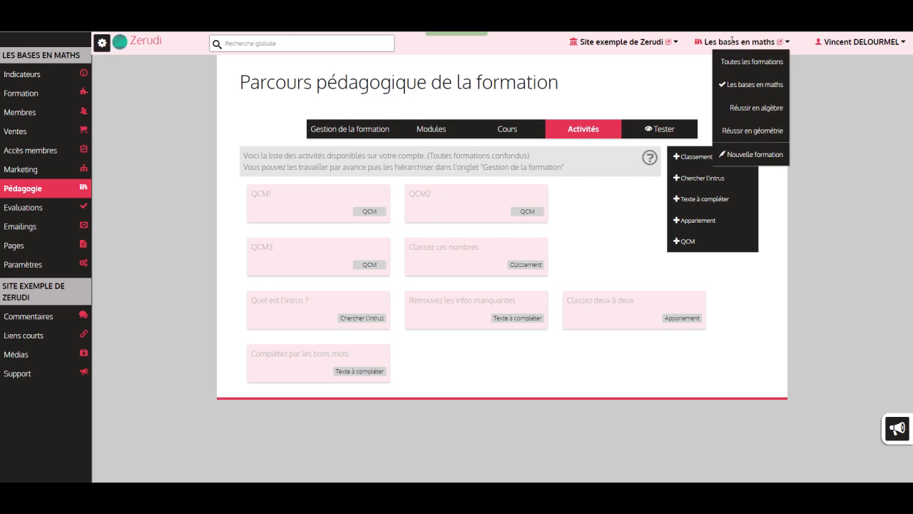
{"action": "left_click", "coordinate": [738, 109]}
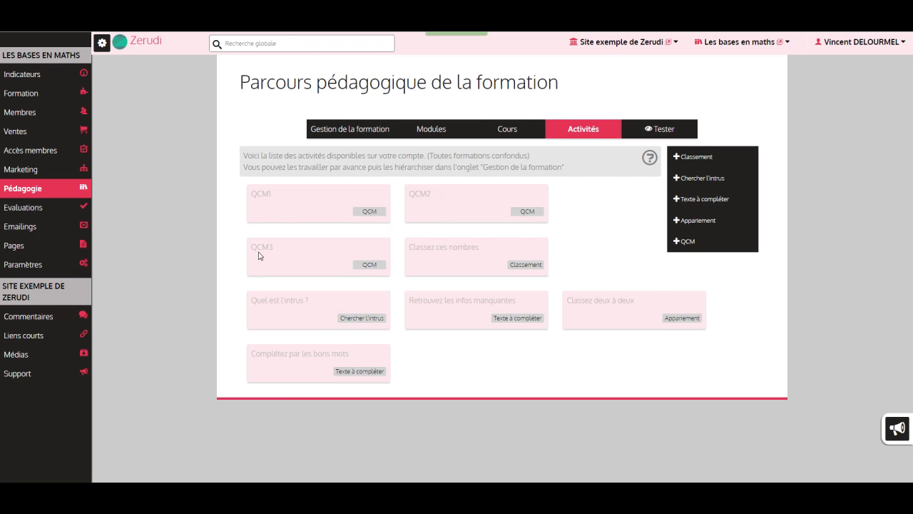
{"action": "left_click", "coordinate": [742, 42]}
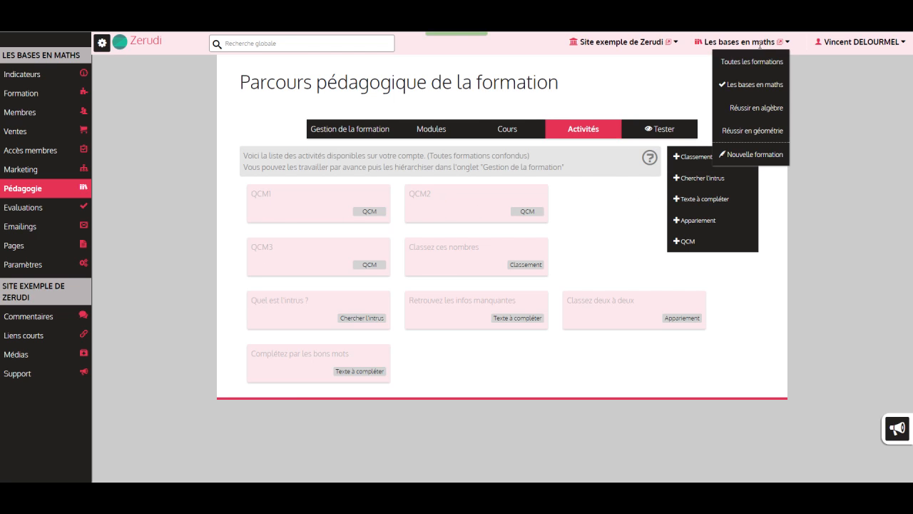
{"action": "left_click", "coordinate": [752, 108]}
{"action": "left_click", "coordinate": [13, 191]}
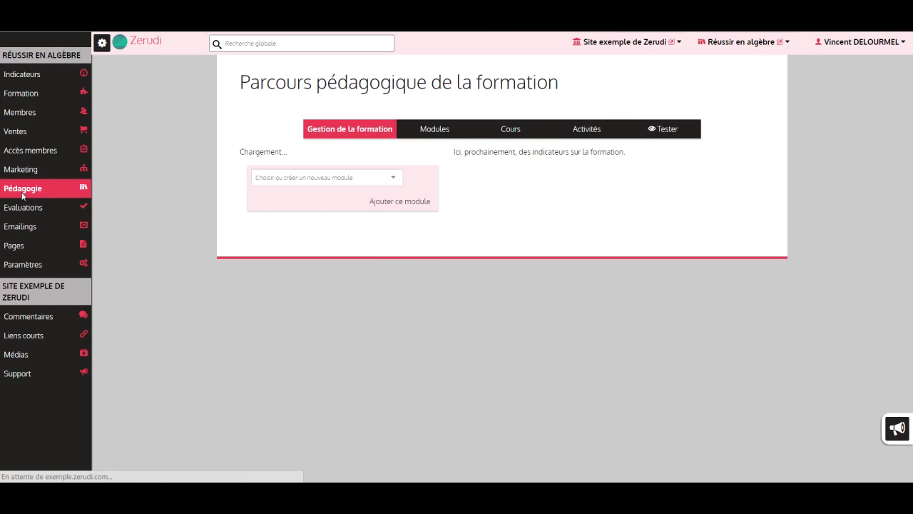
{"action": "left_click", "coordinate": [587, 133]}
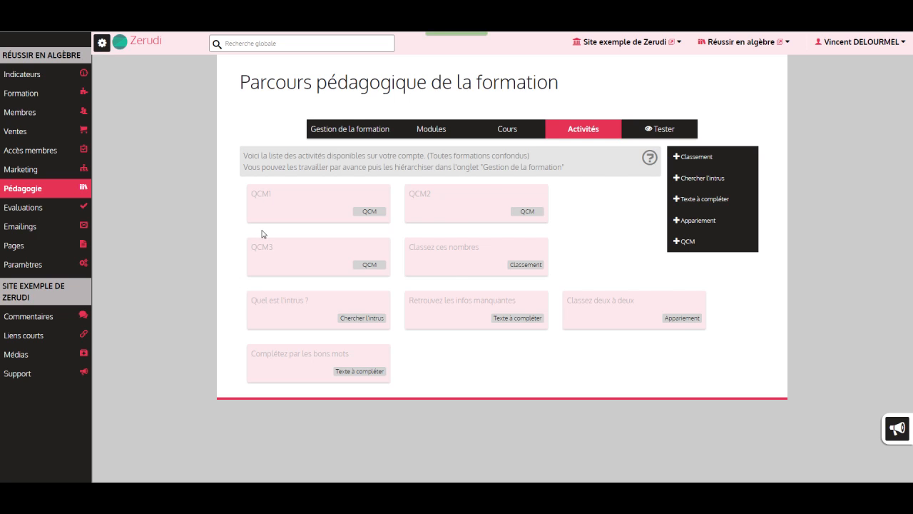
- Return to the course "Les bases en maths" and display its pedagogical activities
{"action": "left_click", "coordinate": [746, 43]}
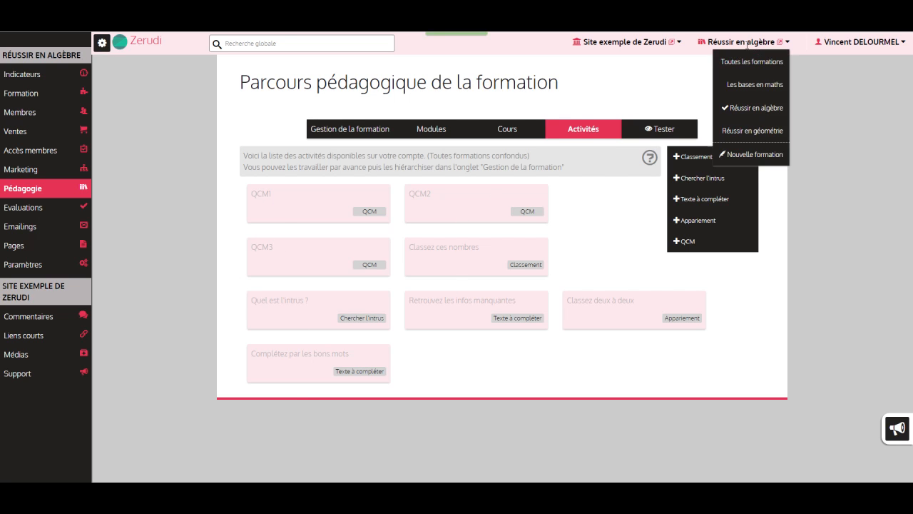
{"action": "left_click", "coordinate": [748, 85]}
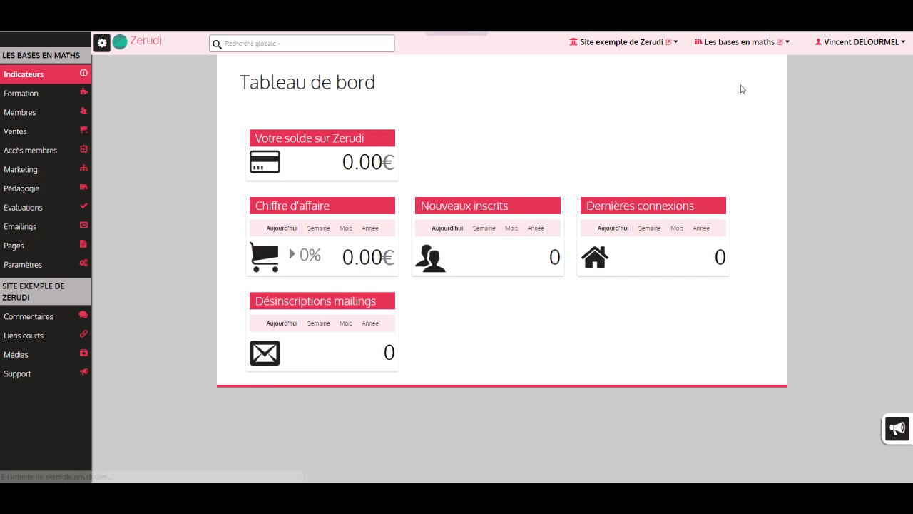
{"action": "left_click", "coordinate": [54, 188]}
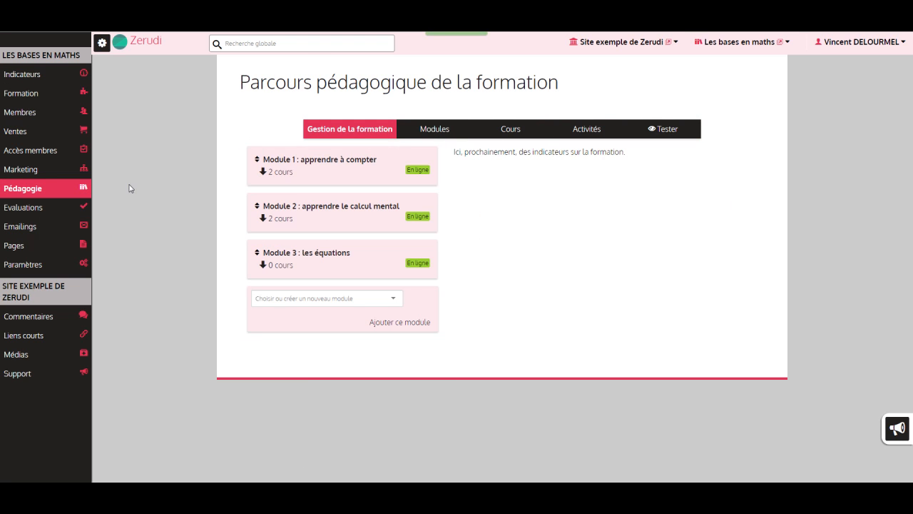
{"action": "left_click", "coordinate": [593, 131]}
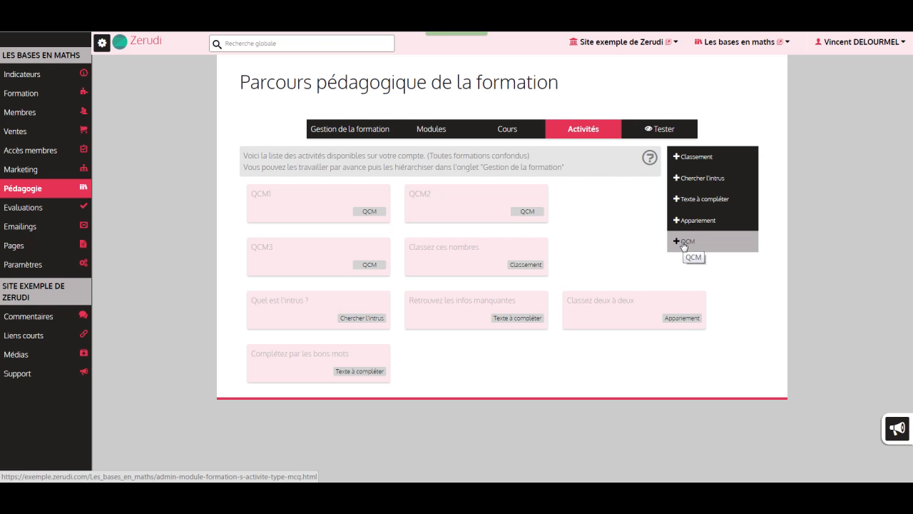
- Open the QCM1 activity for editing and review its name and description
{"action": "left_click", "coordinate": [253, 200]}
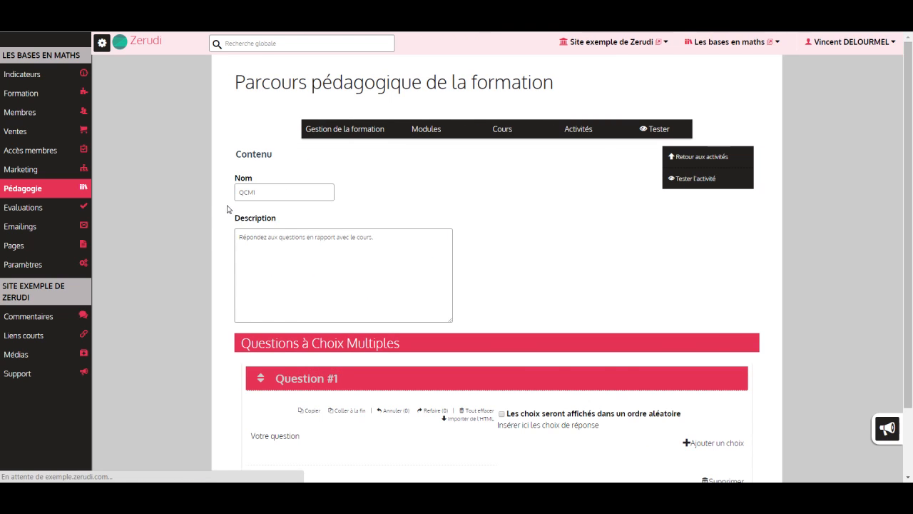
{"action": "scroll", "coordinate": [211, 230], "scroll_direction": "down", "scroll_amount": 1}
{"action": "double_click", "coordinate": [246, 145]}
{"action": "left_click_drag", "start_coordinate": [237, 190], "coordinate": [383, 189]}
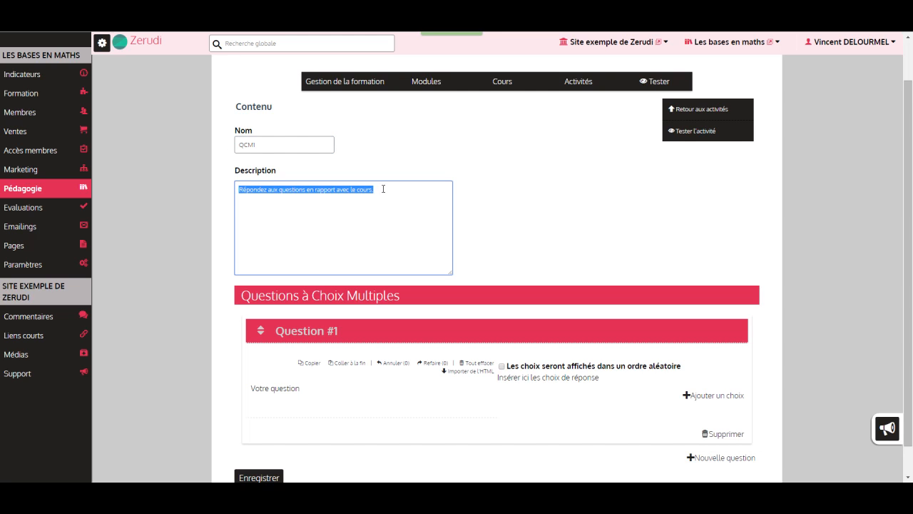
{"action": "scroll", "coordinate": [189, 299], "scroll_direction": "down", "scroll_amount": 1}
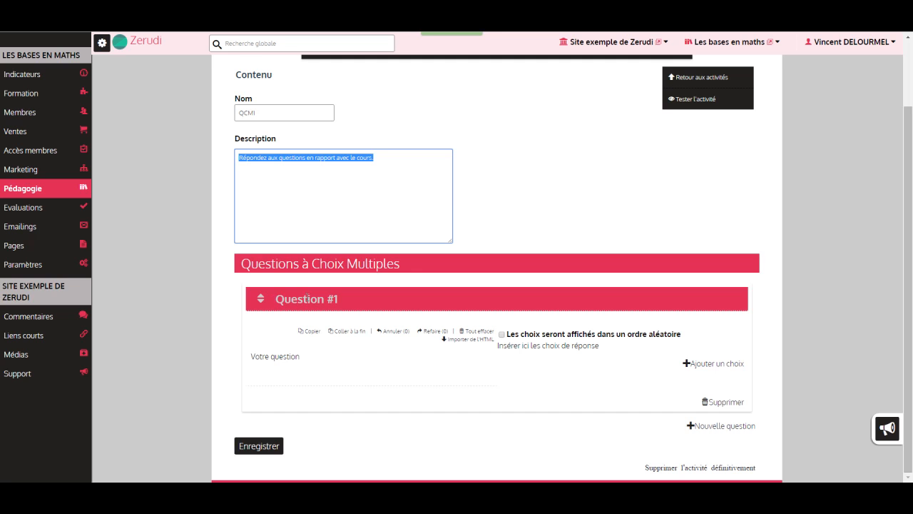
- Replace the placeholder text of Question #1 with "Combien font 1+1"
{"action": "left_click", "coordinate": [273, 365]}
{"action": "left_click", "coordinate": [273, 358]}
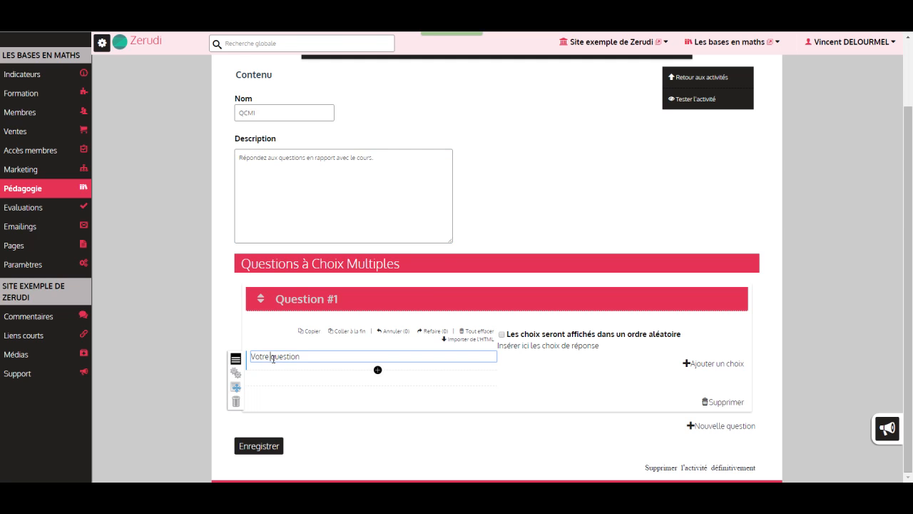
{"action": "left_click_drag", "start_coordinate": [303, 355], "coordinate": [243, 353]}
{"action": "type", "text": "C"}
{"action": "key", "text": "BackSpace"}
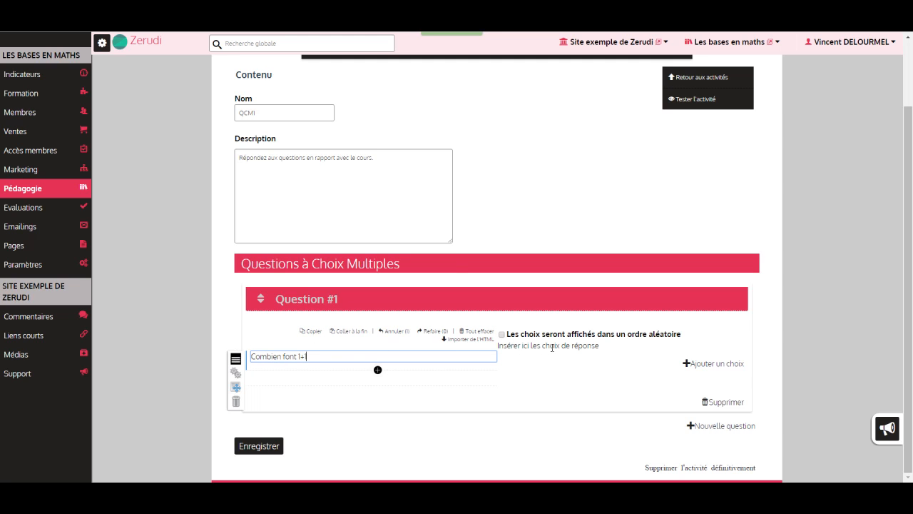
- Add the answer choice "2" to Question #1 and give it 1 point
{"action": "left_click", "coordinate": [702, 363]}
{"action": "left_click", "coordinate": [532, 393]}
{"action": "left_click_drag", "start_coordinate": [553, 398], "coordinate": [514, 400]}
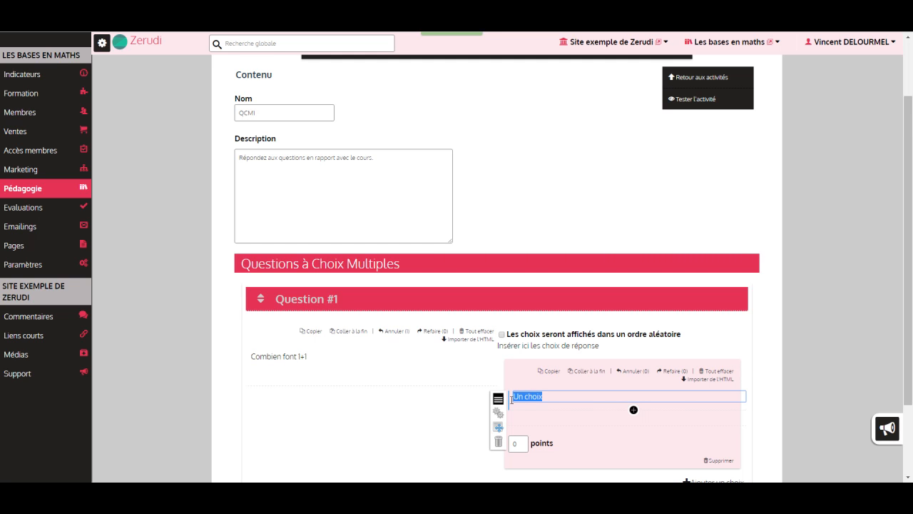
{"action": "type", "text": "2"}
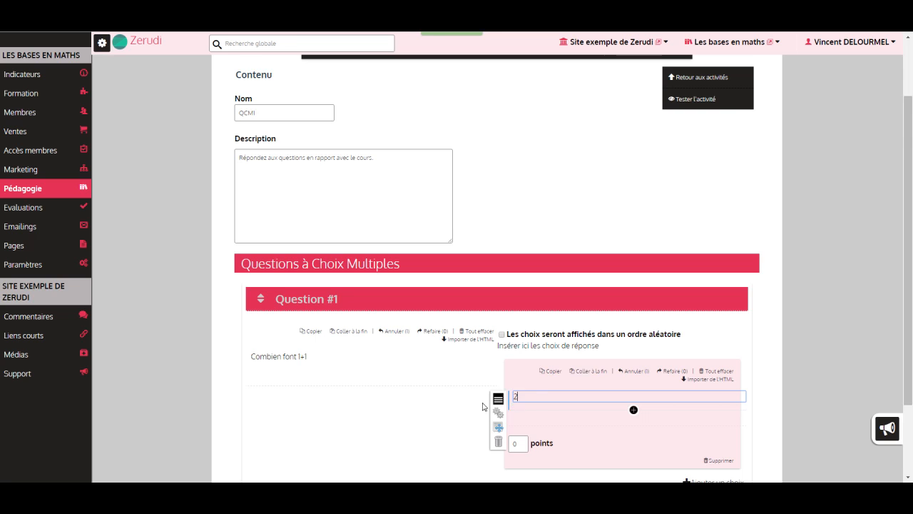
{"action": "scroll", "coordinate": [478, 400], "scroll_direction": "down", "scroll_amount": 1}
{"action": "left_click_drag", "start_coordinate": [519, 348], "coordinate": [510, 352]}
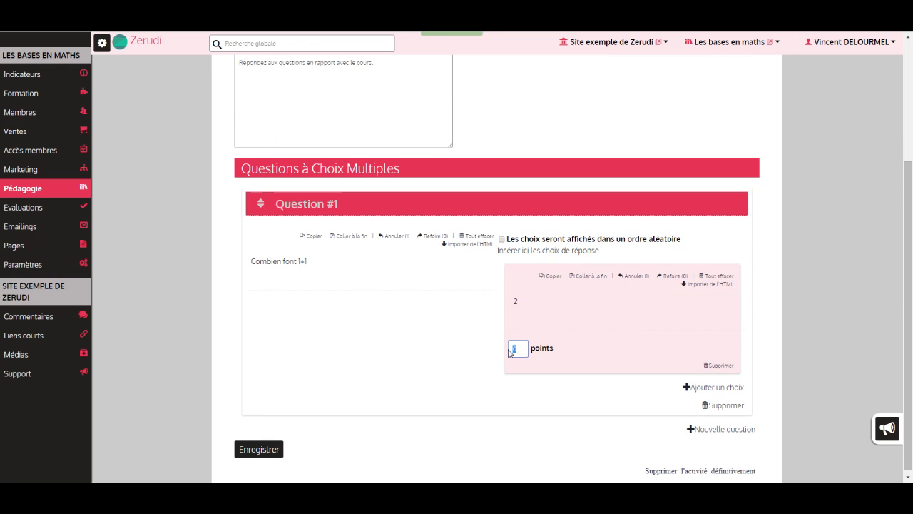
{"action": "type", "text": "1"}
- Add a second answer choice, "3", to Question #1
{"action": "left_click", "coordinate": [686, 386]}
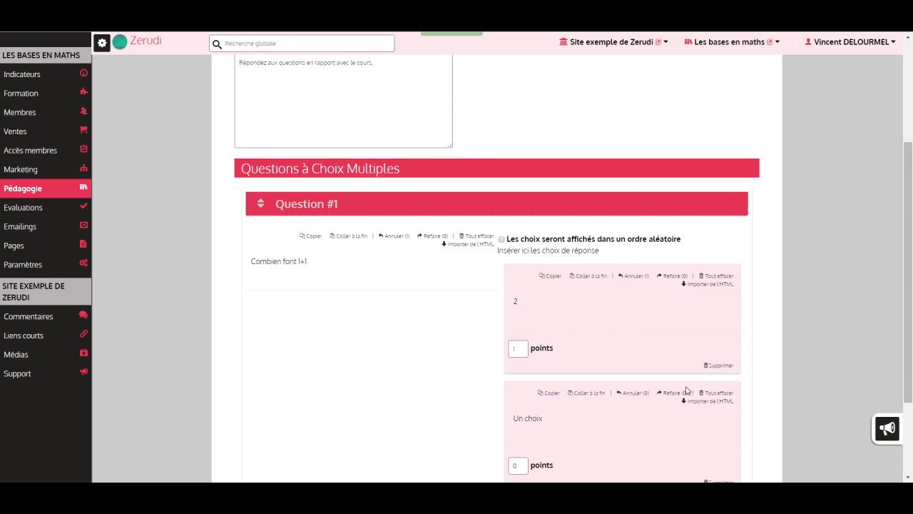
{"action": "scroll", "coordinate": [524, 419], "scroll_direction": "down", "scroll_amount": 1}
{"action": "triple_click", "coordinate": [546, 370]}
{"action": "type", "text": "3"}
- Add a third answer choice, "4", to Question #1
{"action": "scroll", "coordinate": [464, 389], "scroll_direction": "down", "scroll_amount": 1}
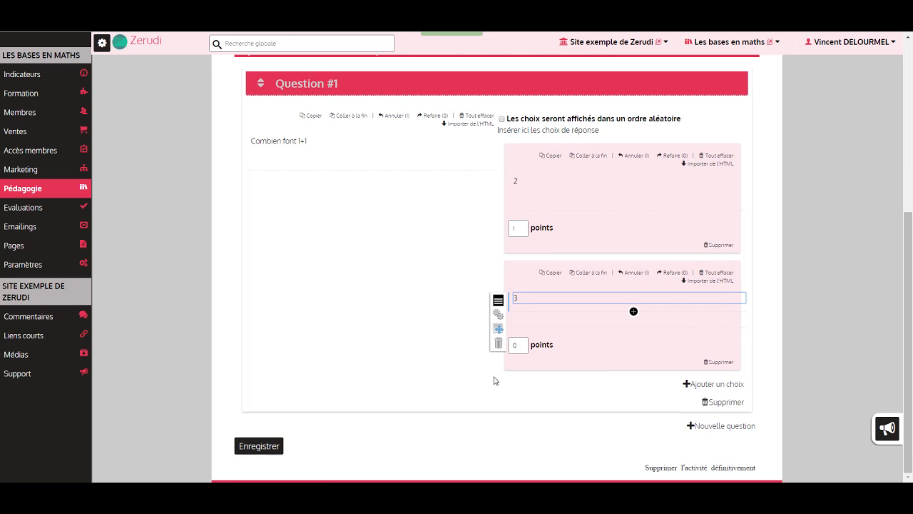
{"action": "left_click", "coordinate": [702, 383]}
{"action": "left_click", "coordinate": [527, 414]}
{"action": "left_click_drag", "start_coordinate": [545, 415], "coordinate": [511, 415]}
{"action": "type", "text": "4"}
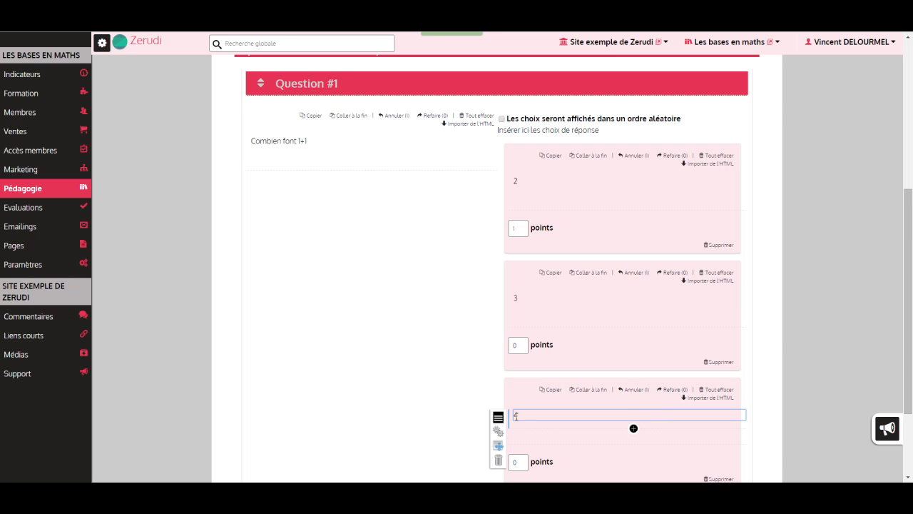
- Set the answer choices of Question #1 to be displayed in random order
{"action": "left_click", "coordinate": [446, 347]}
{"action": "scroll", "coordinate": [447, 346], "scroll_direction": "up", "scroll_amount": 1}
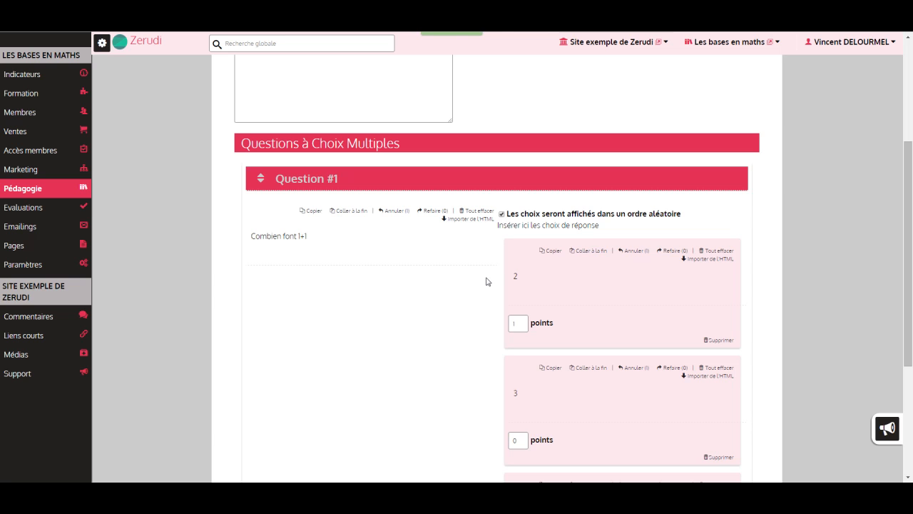
{"action": "scroll", "coordinate": [486, 281], "scroll_direction": "down", "scroll_amount": 3}
{"action": "scroll", "coordinate": [486, 281], "scroll_direction": "up", "scroll_amount": 1}
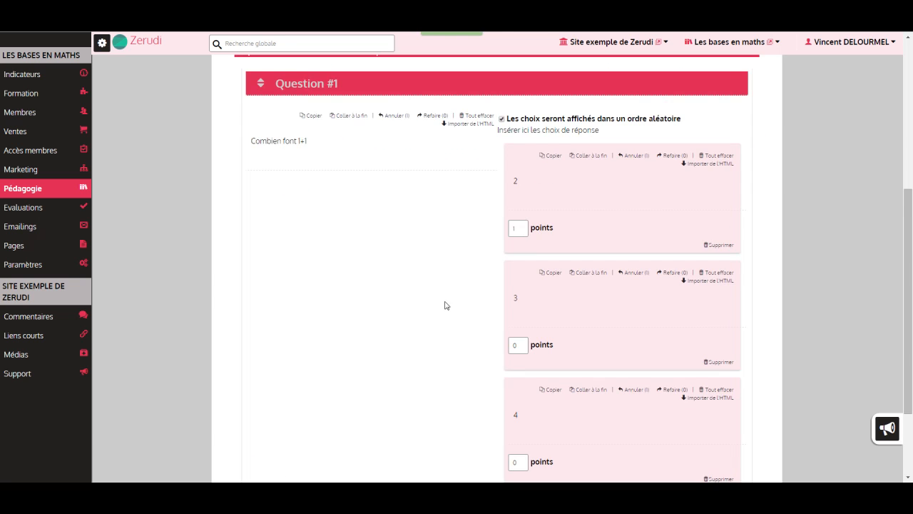
- Add a second question reading "Combien font 2+2" and have its choices displayed in random order
{"action": "scroll", "coordinate": [443, 305], "scroll_direction": "down", "scroll_amount": 2}
{"action": "left_click", "coordinate": [721, 425]}
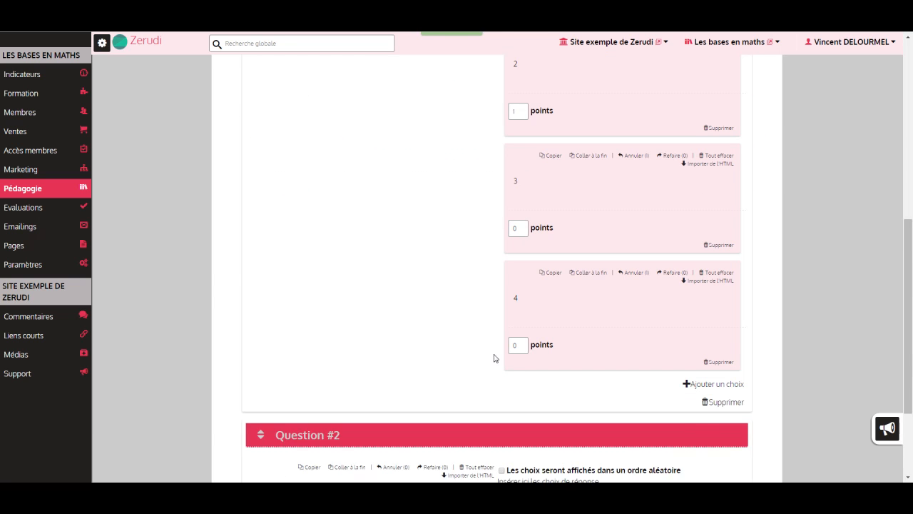
{"action": "scroll", "coordinate": [493, 356], "scroll_direction": "down", "scroll_amount": 2}
{"action": "left_click", "coordinate": [270, 356]}
{"action": "left_click_drag", "start_coordinate": [301, 355], "coordinate": [241, 352]}
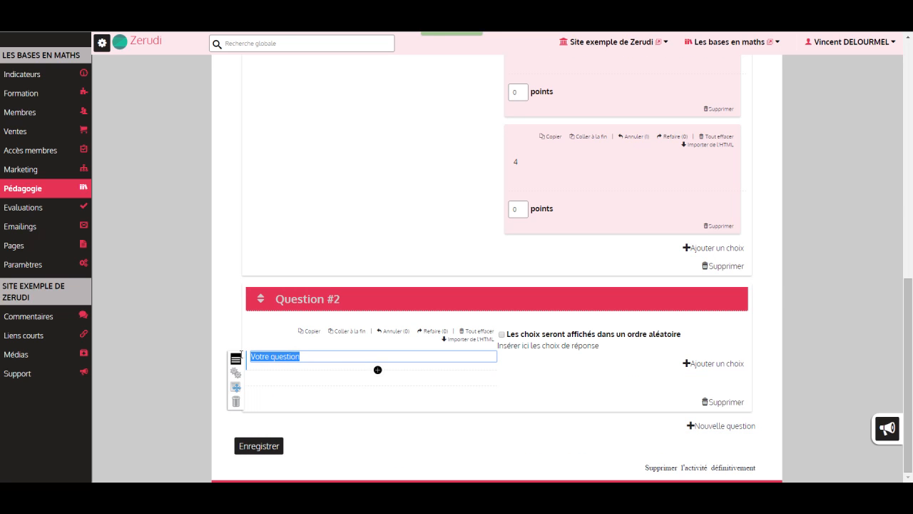
{"action": "type", "text": "Combie"}
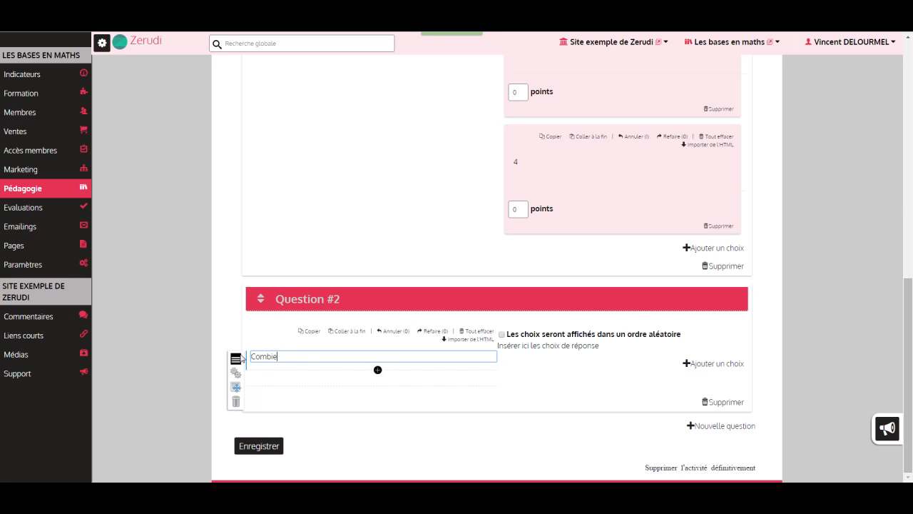
{"action": "type", "text": "n font 2+2"}
{"action": "left_click", "coordinate": [502, 334]}
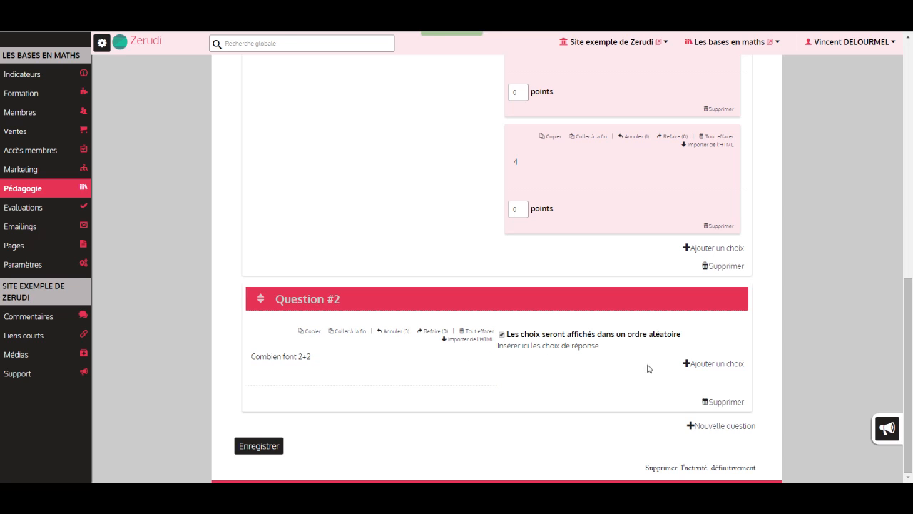
- Add the answer choice "4" to Question #2 and give it 1 point
{"action": "left_click", "coordinate": [709, 363]}
{"action": "scroll", "coordinate": [606, 363], "scroll_direction": "down", "scroll_amount": 1}
{"action": "left_click", "coordinate": [548, 349]}
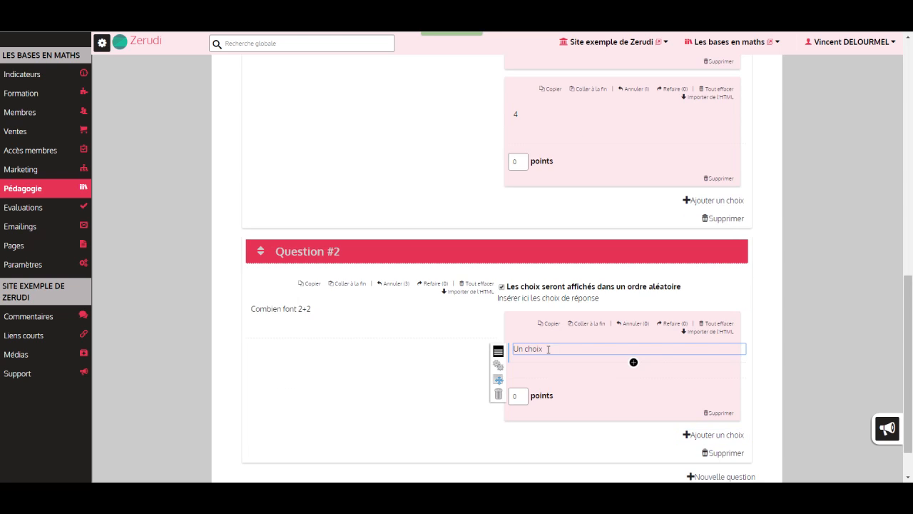
{"action": "triple_click", "coordinate": [548, 349]}
{"action": "type", "text": "4"}
{"action": "left_click", "coordinate": [512, 396]}
{"action": "type", "text": "1"}
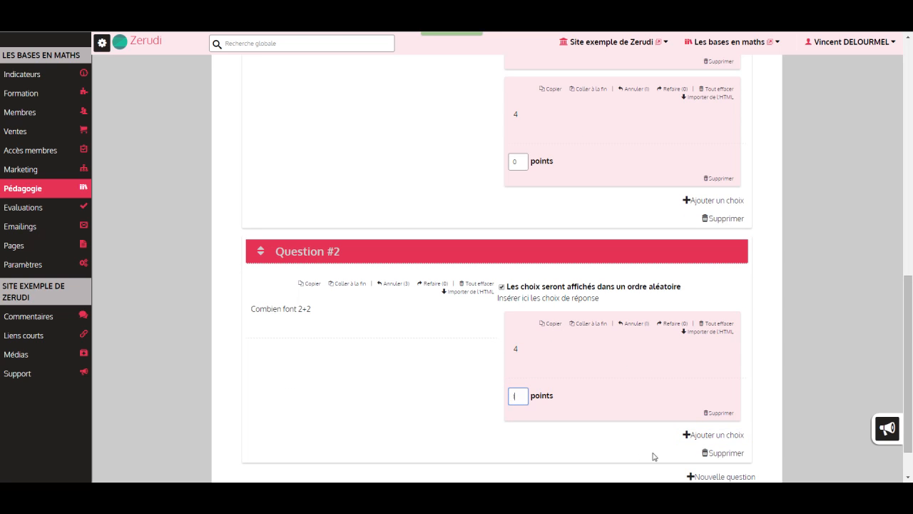
- Add a second answer choice, "3", to Question #2
{"action": "left_click", "coordinate": [692, 435]}
{"action": "scroll", "coordinate": [499, 356], "scroll_direction": "down", "scroll_amount": 2}
{"action": "triple_click", "coordinate": [540, 345]}
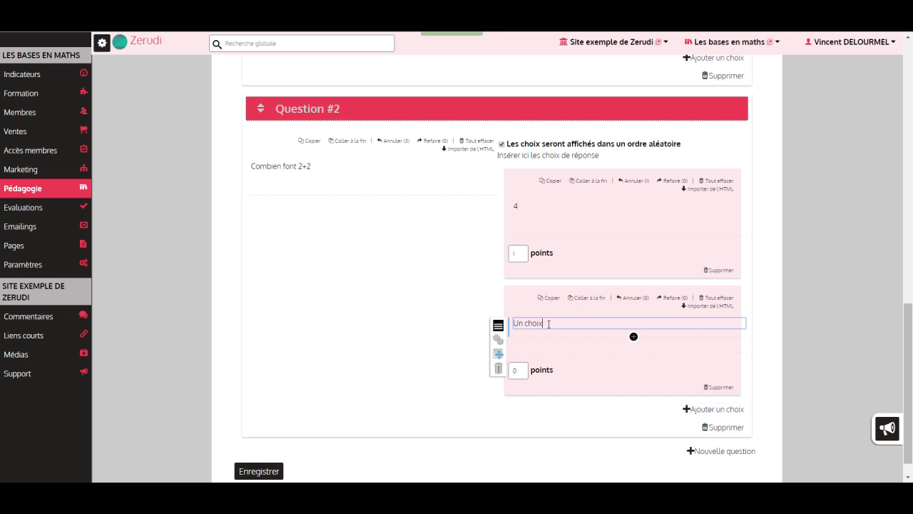
{"action": "type", "text": "3"}
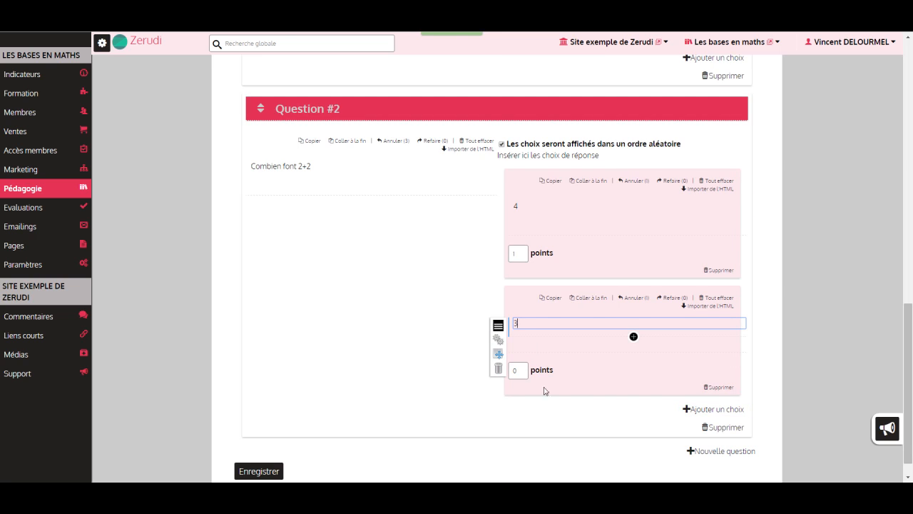
- Add a third answer choice, "1", to Question #2 and look over the completed questions
{"action": "left_click", "coordinate": [689, 409]}
{"action": "scroll", "coordinate": [546, 420], "scroll_direction": "down", "scroll_amount": 2}
{"action": "triple_click", "coordinate": [549, 347]}
{"action": "type", "text": "1"}
{"action": "left_click", "coordinate": [428, 378]}
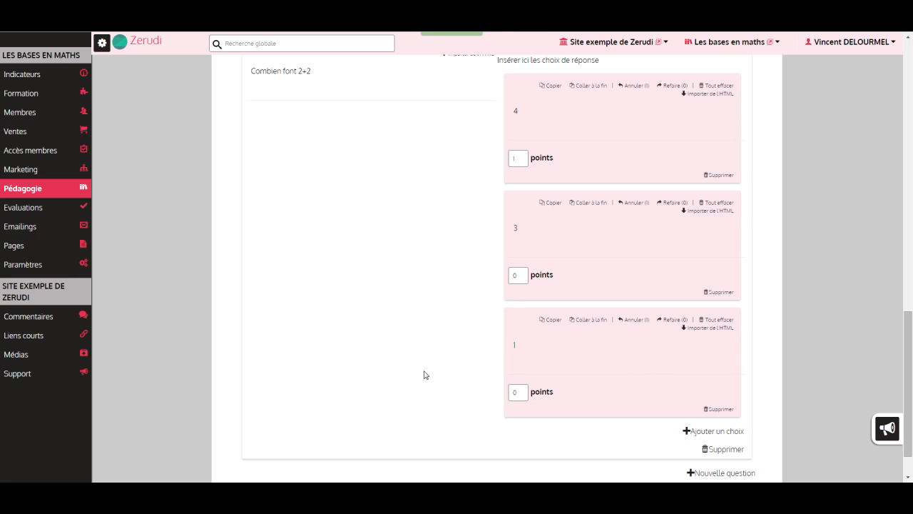
{"action": "scroll", "coordinate": [399, 350], "scroll_direction": "up", "scroll_amount": 4}
{"action": "scroll", "coordinate": [322, 349], "scroll_direction": "down", "scroll_amount": 5}
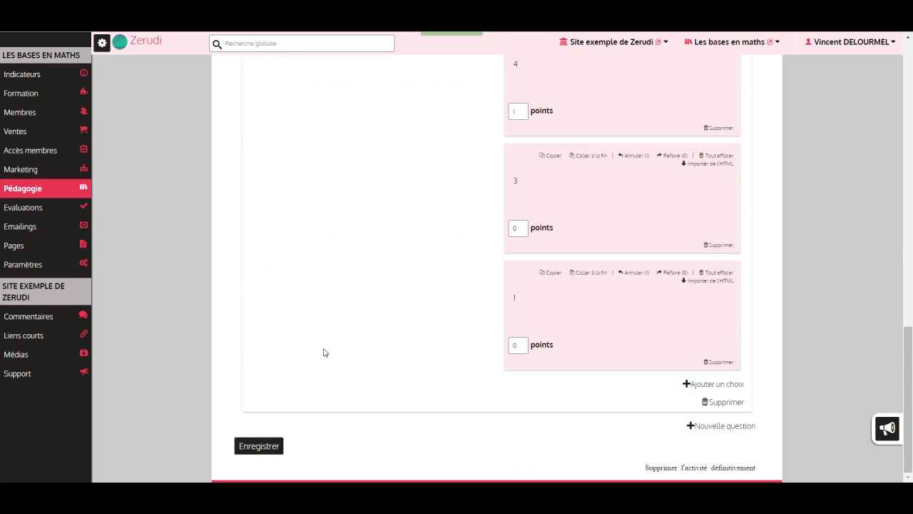
- Save the QCM1 activity and open it in test mode
{"action": "left_click", "coordinate": [260, 447]}
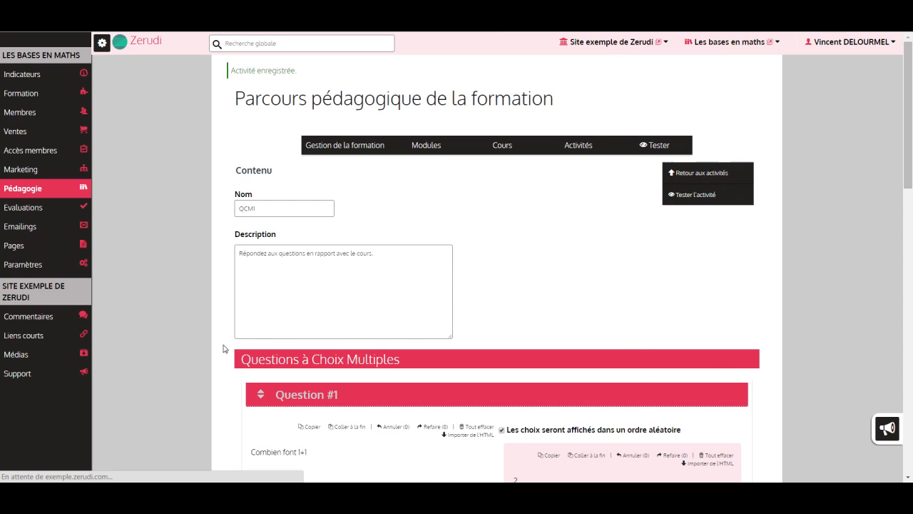
{"action": "left_click", "coordinate": [696, 199]}
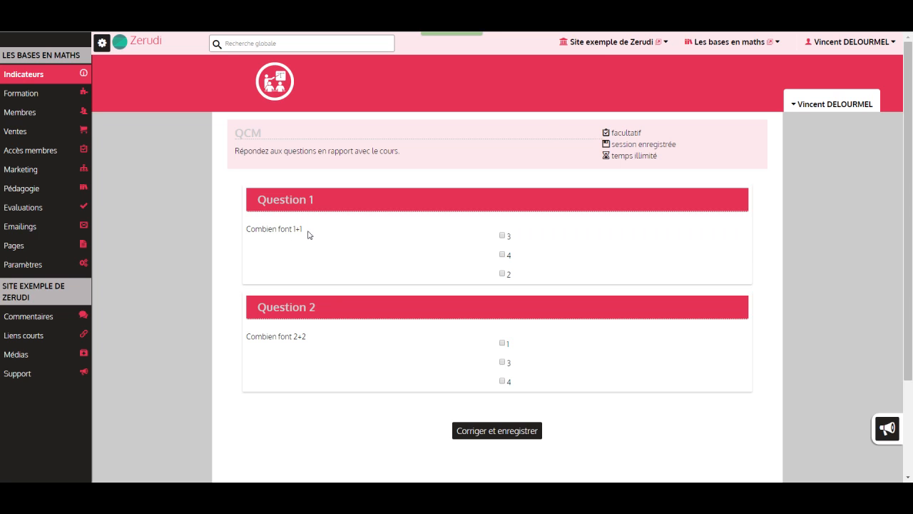
- Answer the test with "2" for 1+1 and "4" for 2+2, and submit it for correction and saving
{"action": "left_click", "coordinate": [502, 273]}
{"action": "left_click", "coordinate": [502, 381]}
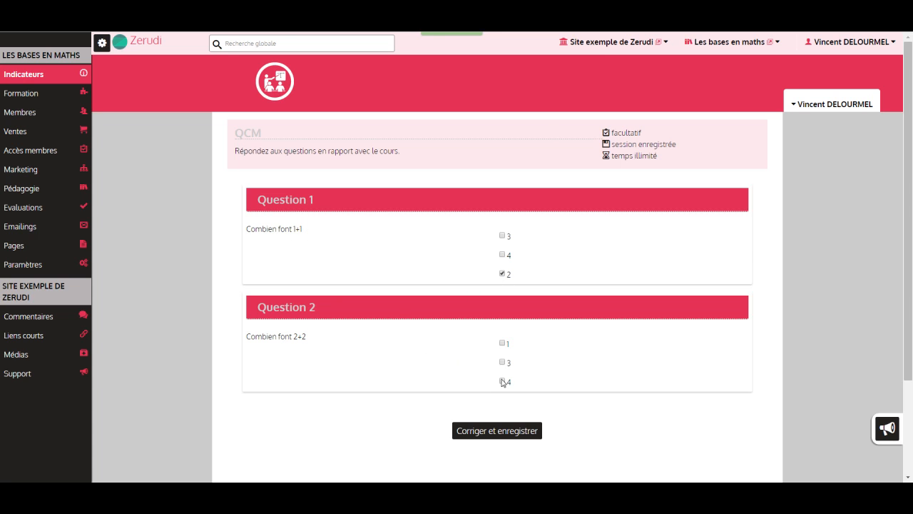
{"action": "left_click", "coordinate": [475, 432]}
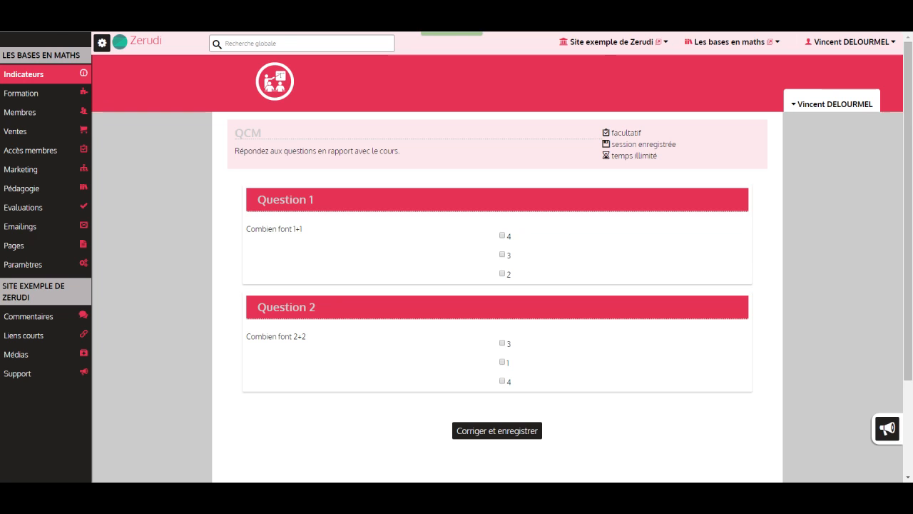
- Leave the QCM test and open the list of activities in the course's pedagogy section
{"action": "key", "text": "alt+Left"}
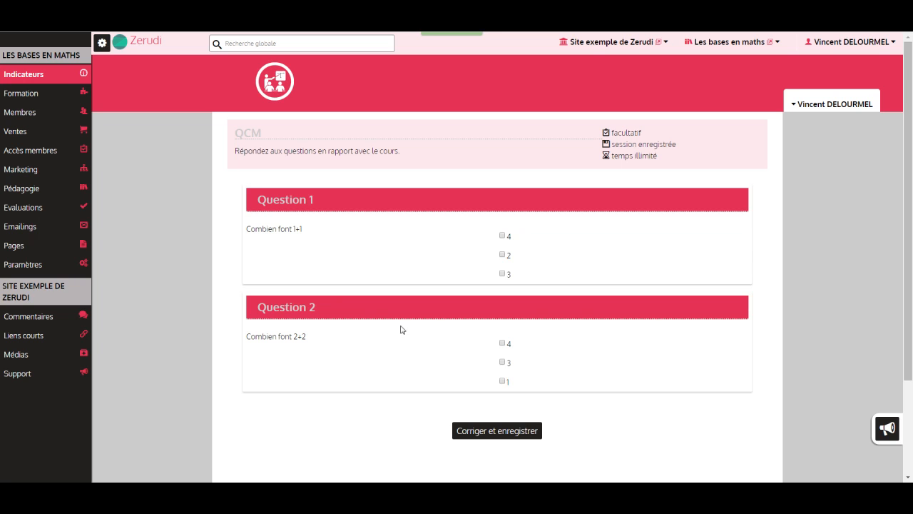
{"action": "left_click", "coordinate": [26, 189]}
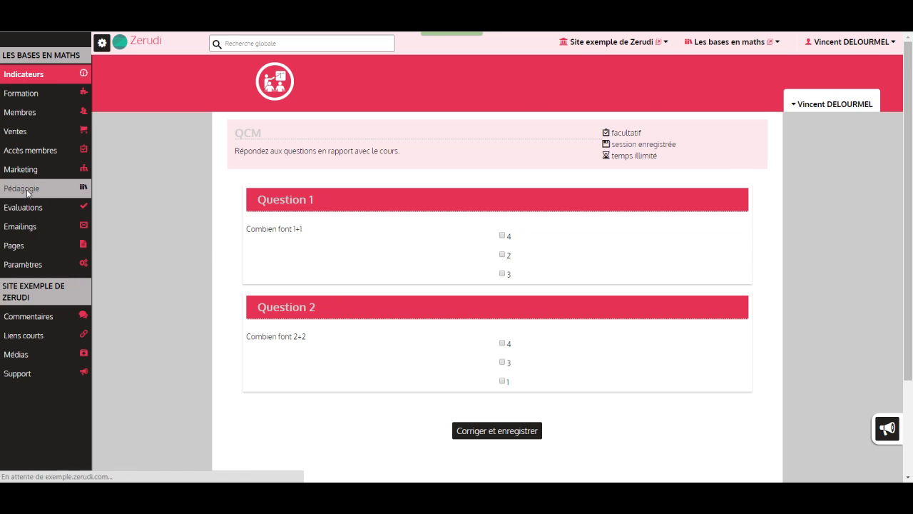
{"action": "left_click", "coordinate": [581, 130]}
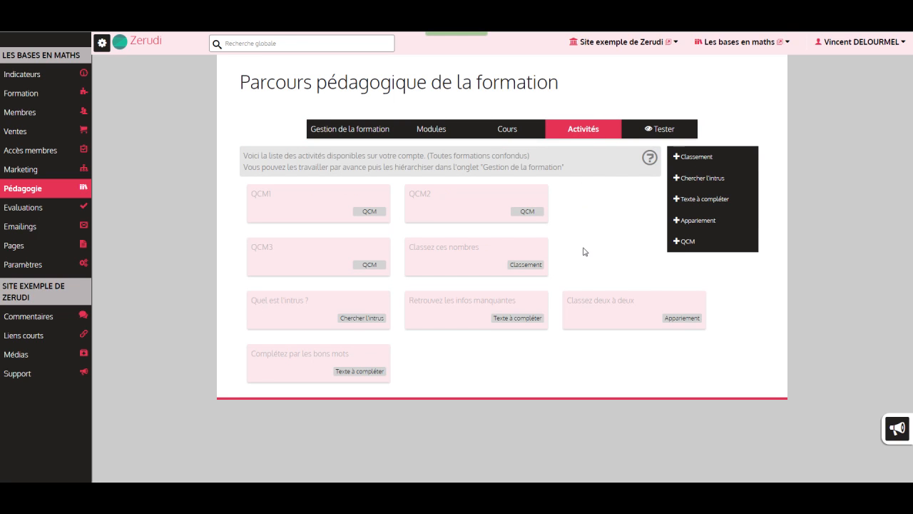